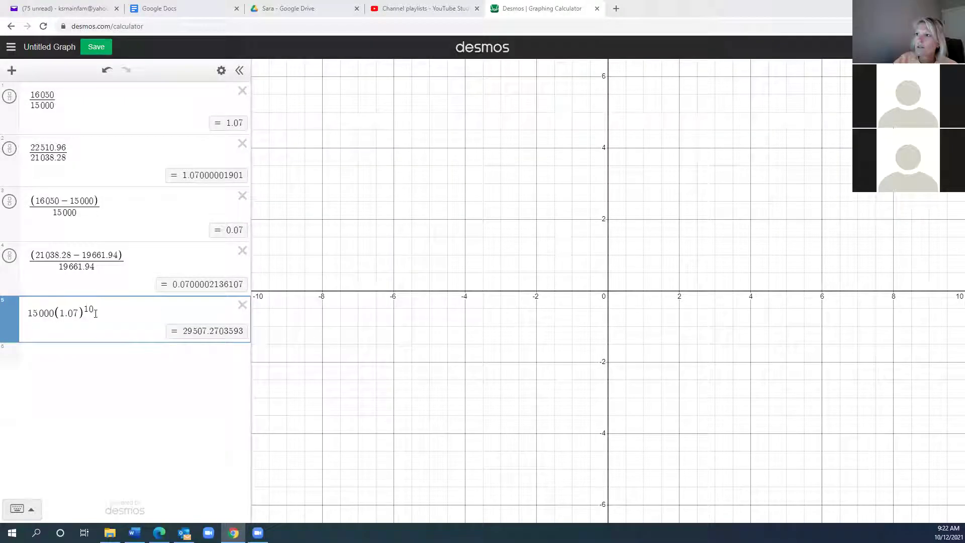
- Select the entire 15000(1.07)^10 expression in the Desmos expression list
left_click_drag(95, 312, 12, 313)
key("ctrl+c")
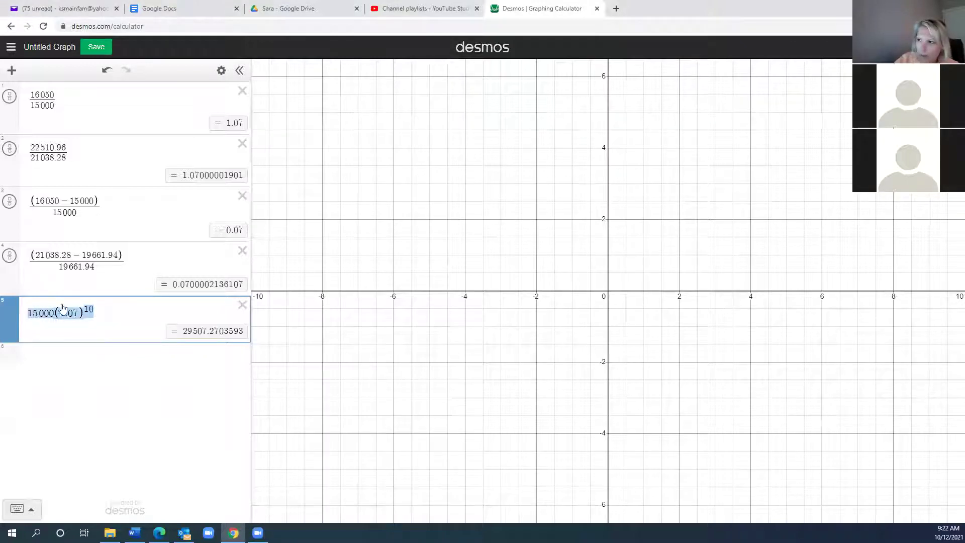
- Paste the expression into a new row and edit it into y=15000(1.07)^x
left_click(40, 357)
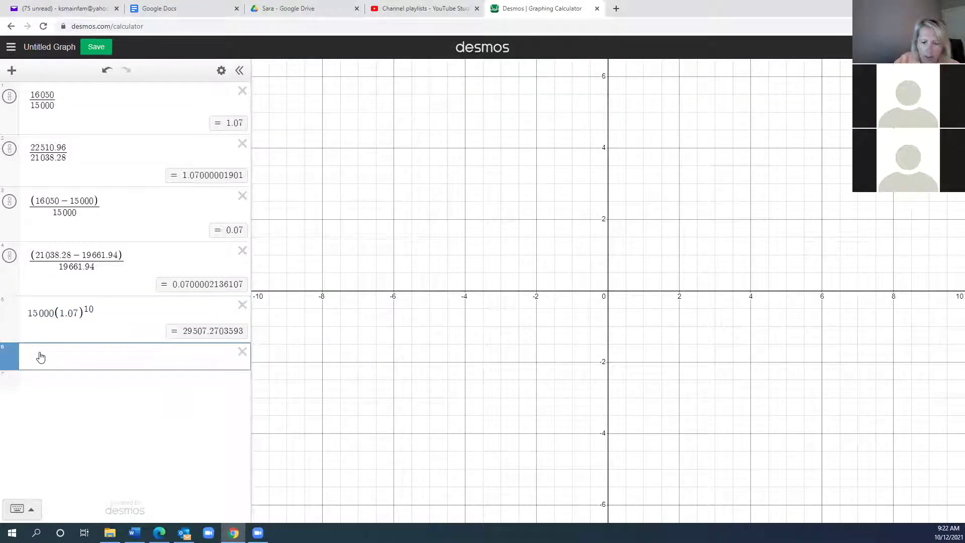
key("ctrl+v")
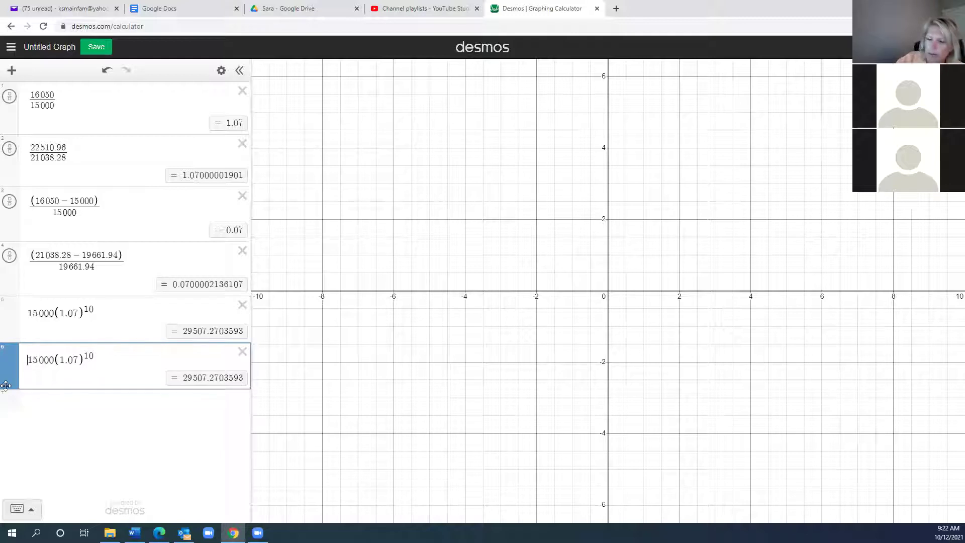
left_click(28, 359)
type("y=")
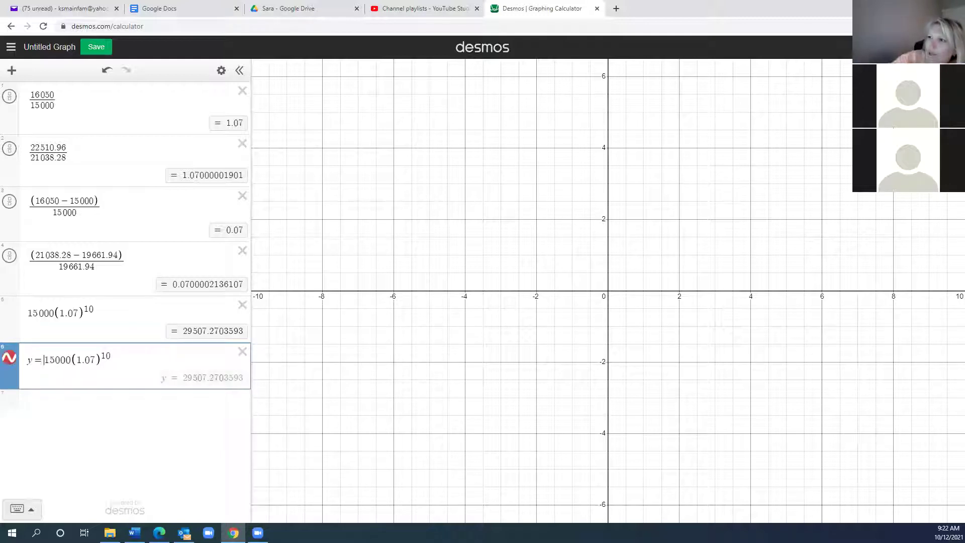
left_click(113, 357)
key("BackSpace")
key("BackSpace")
type("x")
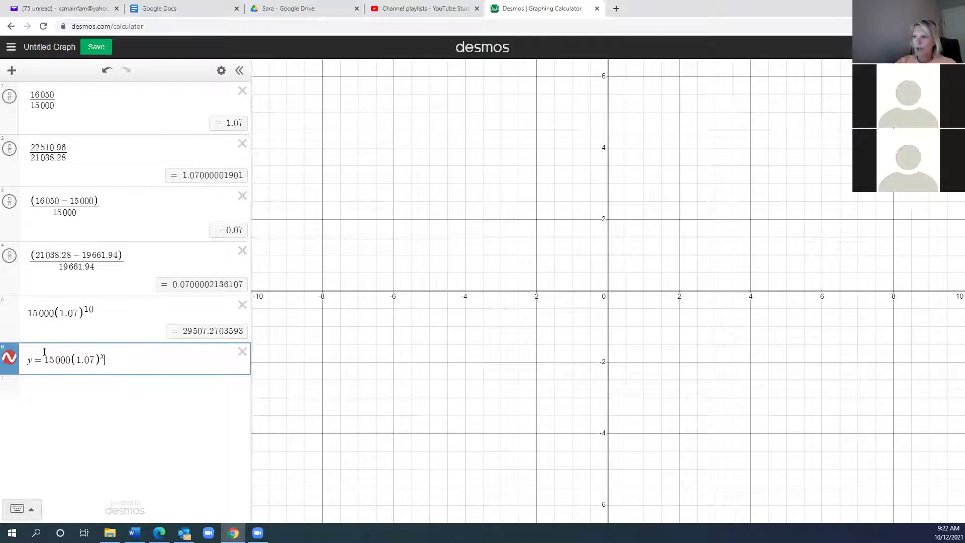
- Convert y=15000(1.07)^x into a table for x = −2 to 2, zoomed to fit its points
left_click(221, 70)
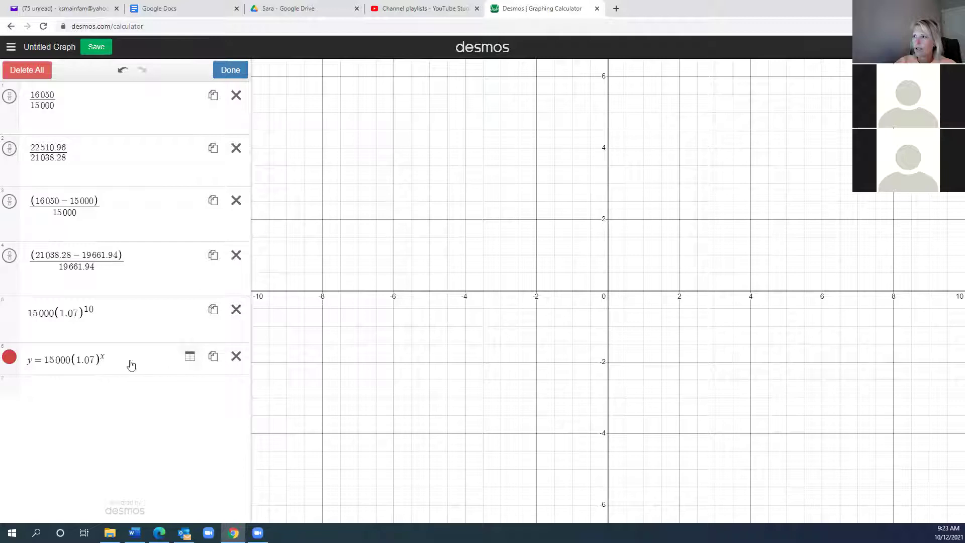
left_click(193, 359)
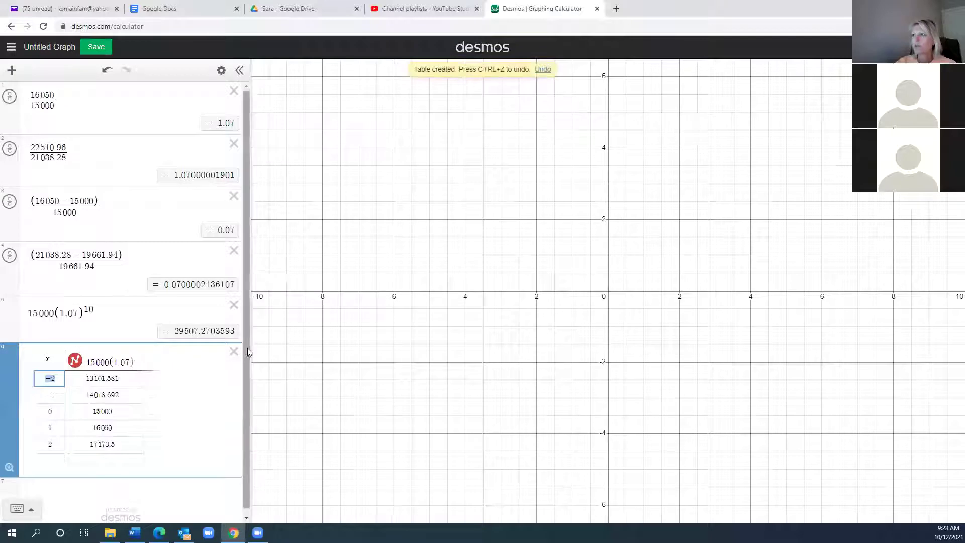
scroll(246, 382, "down", 1)
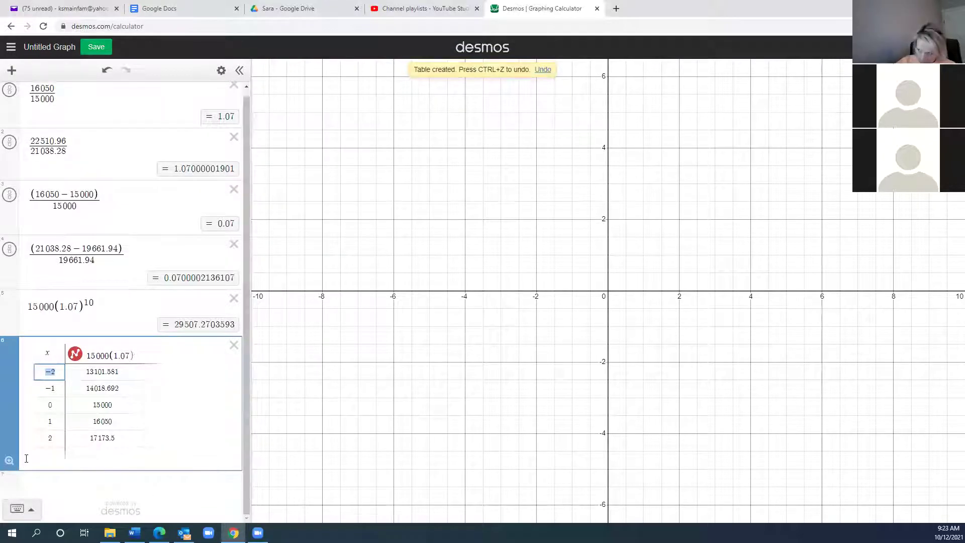
left_click(9, 461)
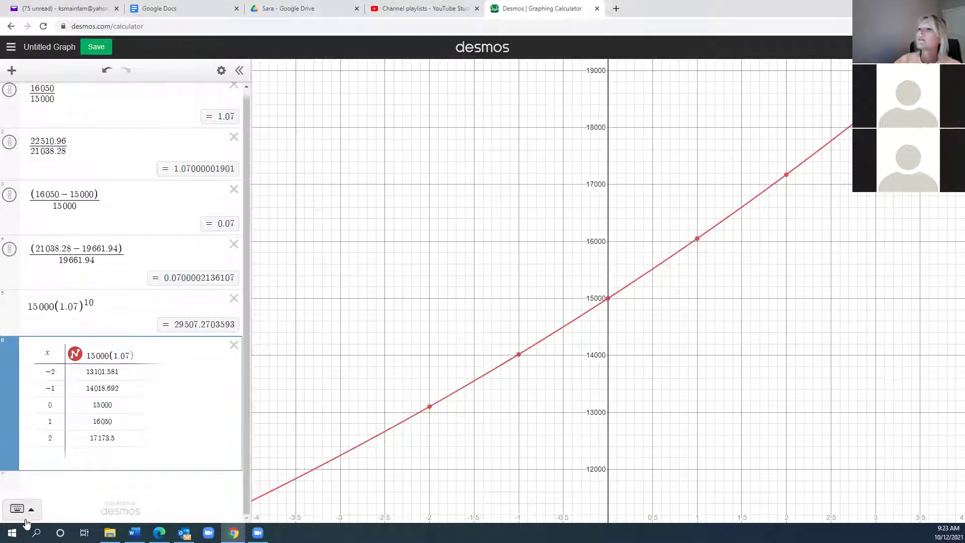
- Zoom out and recenter the graph so the growth curve and all five table points show
left_click_drag(690, 410, 693, 410)
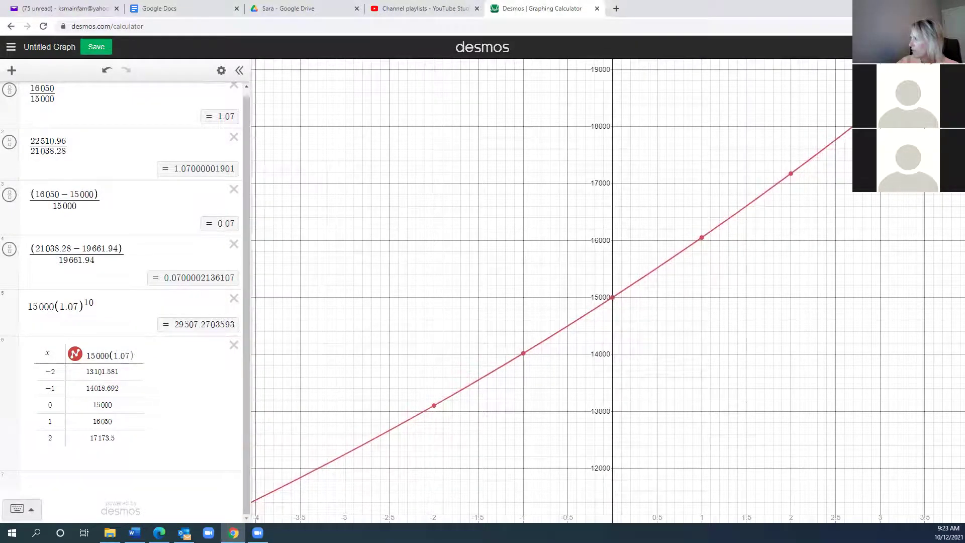
left_click(951, 113)
left_click(951, 113)
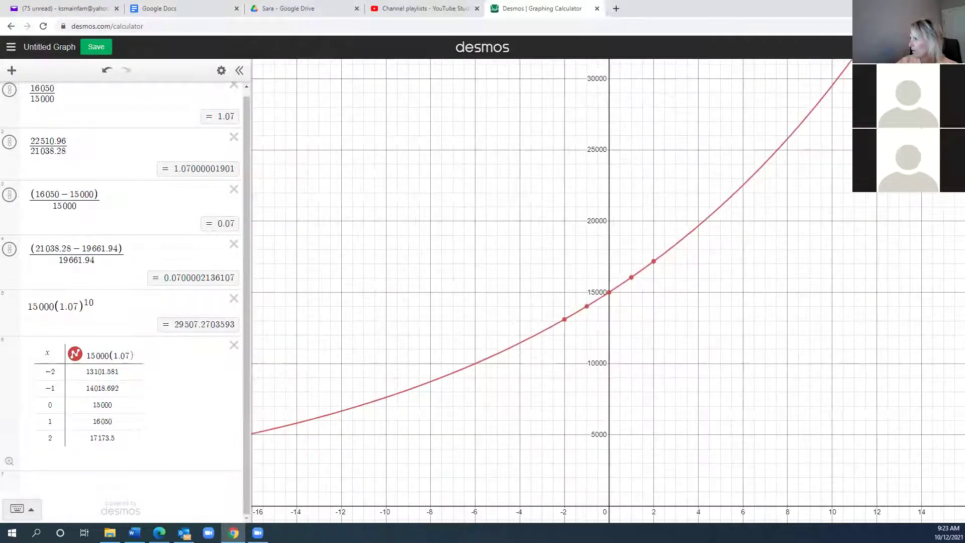
left_click_drag(737, 405, 671, 355)
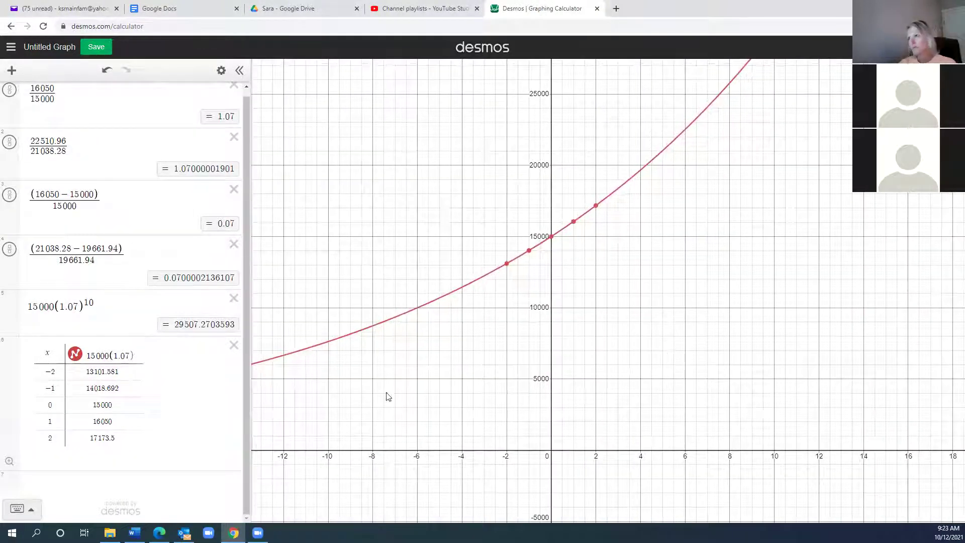
left_click_drag(613, 196, 627, 195)
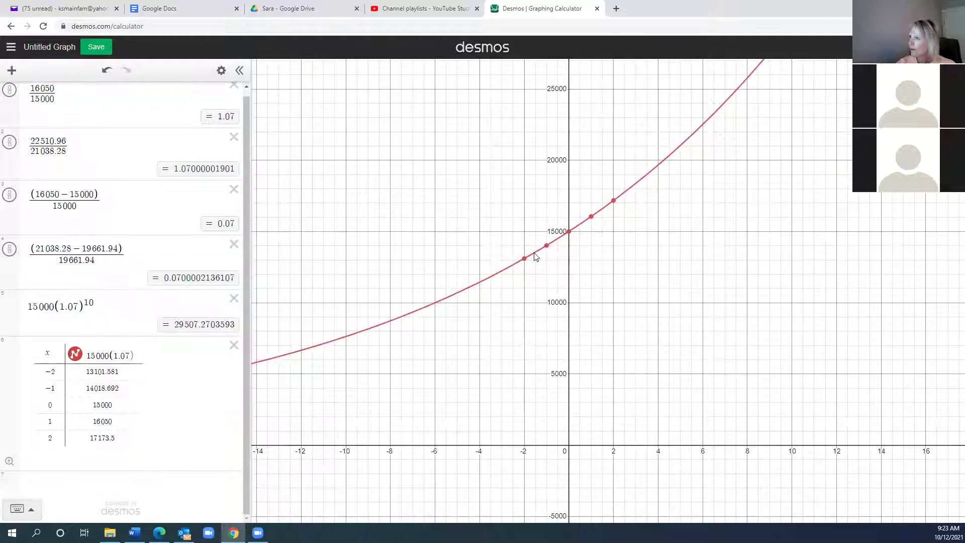
left_click_drag(535, 257, 512, 266)
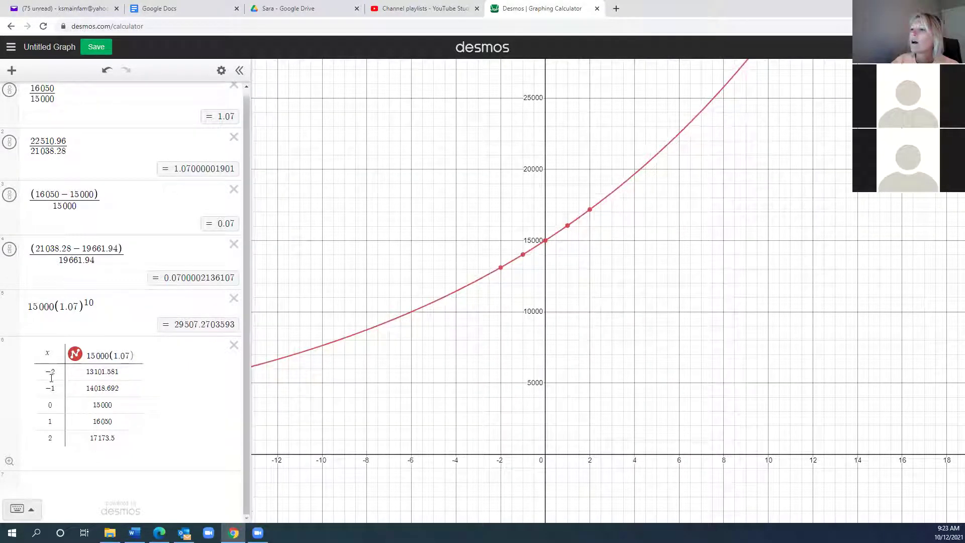
left_click(9, 461)
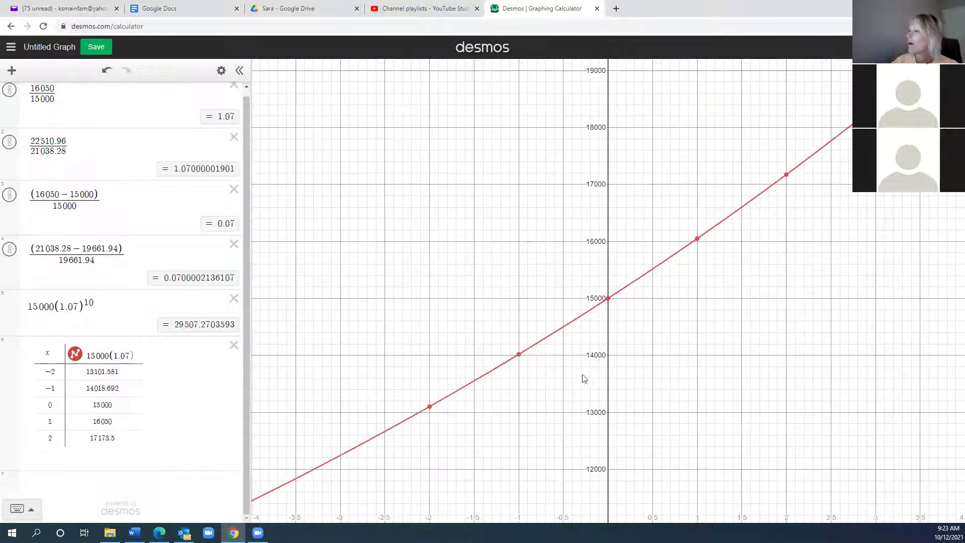
left_click_drag(608, 276, 570, 216)
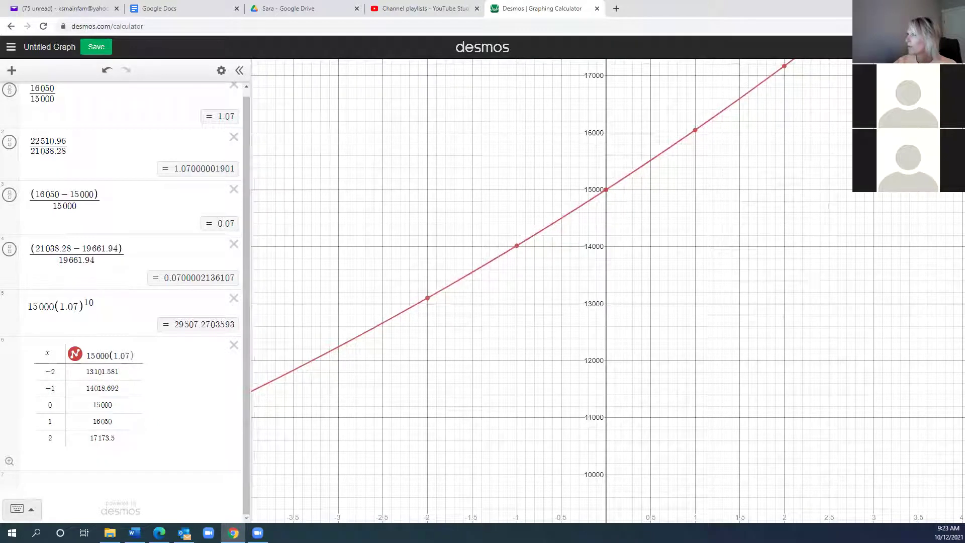
scroll(574, 249, "down", 10)
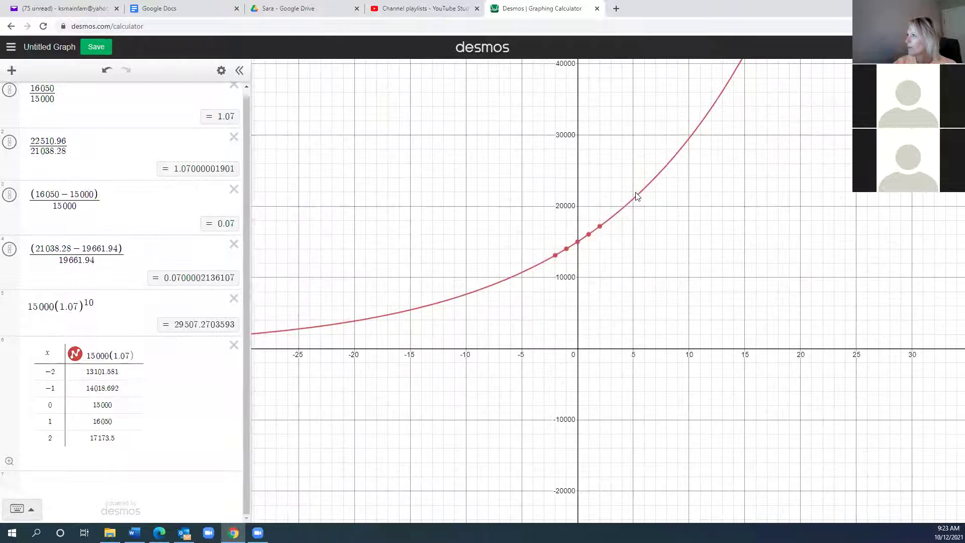
left_click_drag(633, 201, 648, 198)
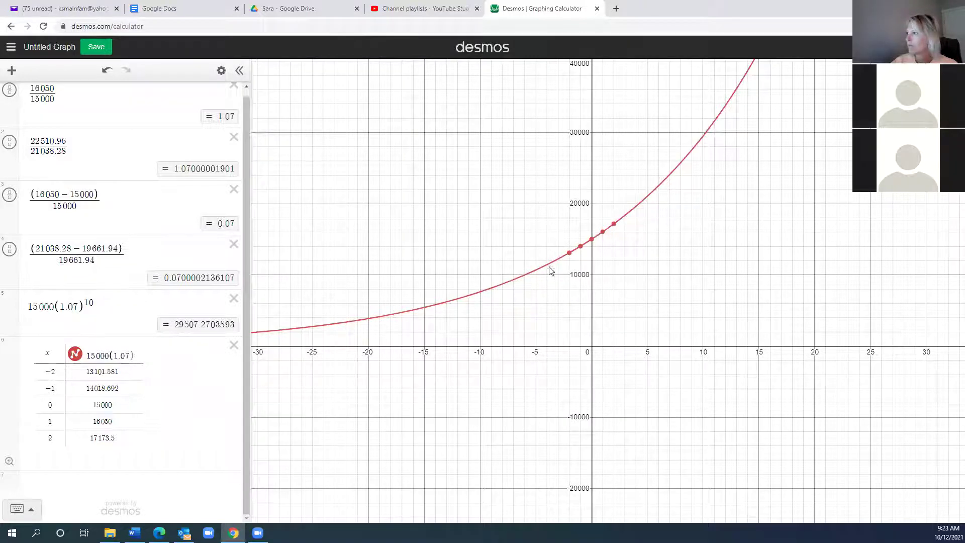
- Display the coordinates of the table point at x = −2, (−2, 13101.581)
left_click(569, 255)
left_click_drag(569, 256, 569, 258)
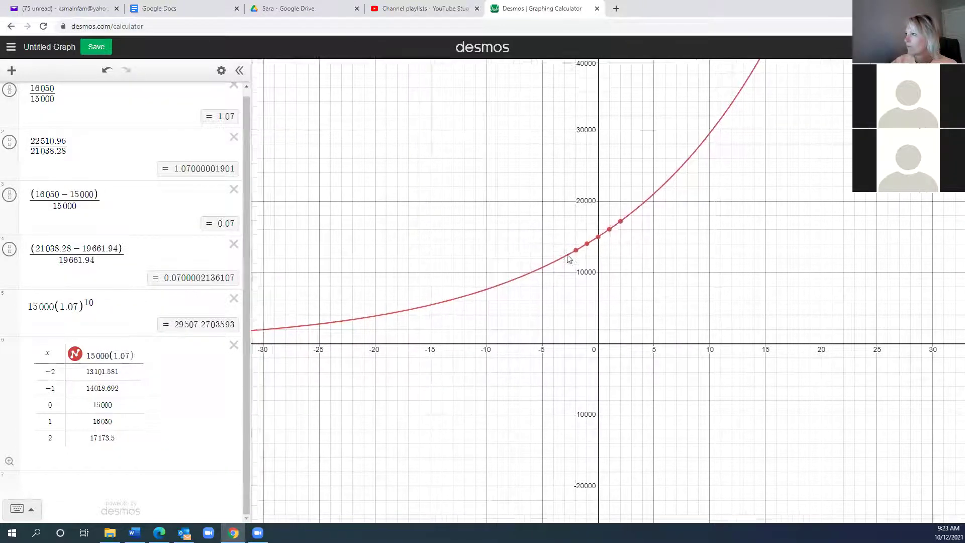
left_click(570, 256)
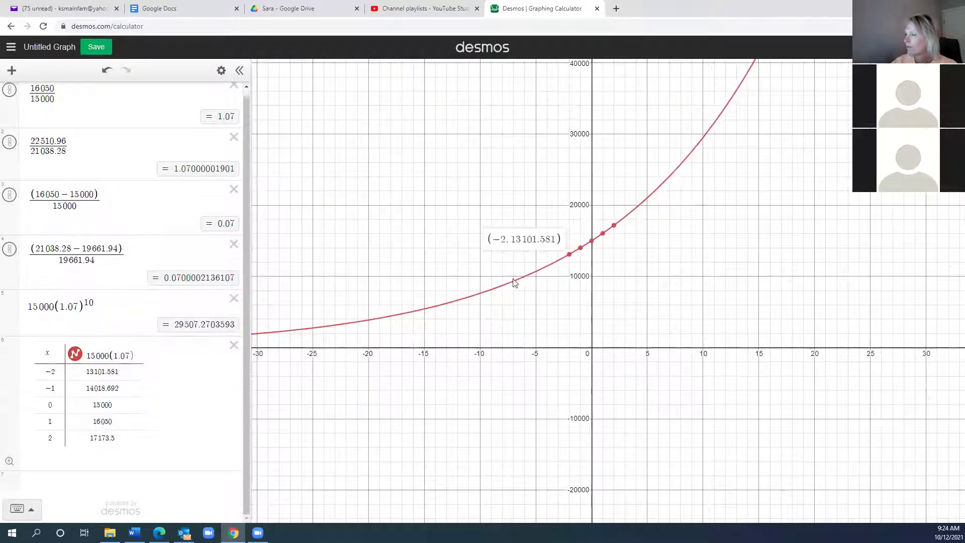
left_click_drag(431, 312, 404, 324)
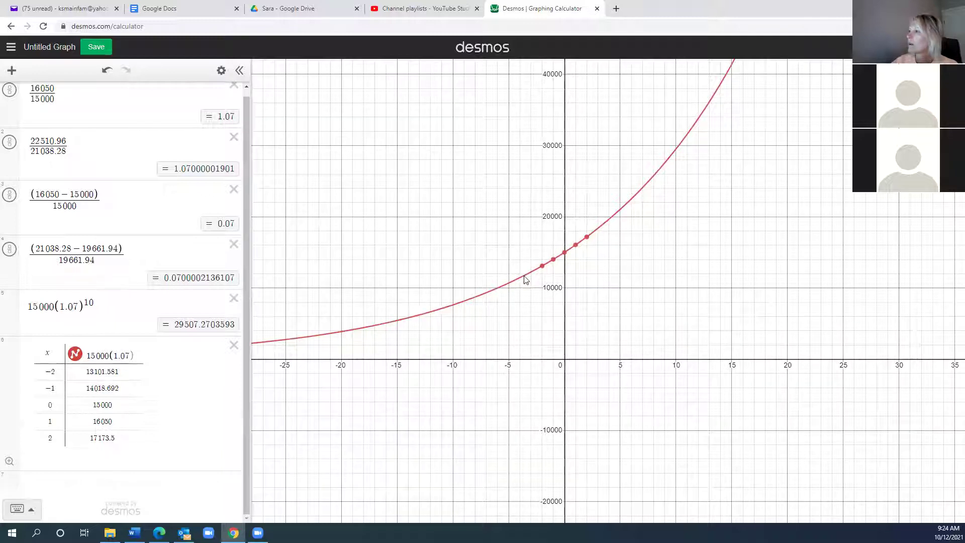
left_click_drag(525, 279, 532, 274)
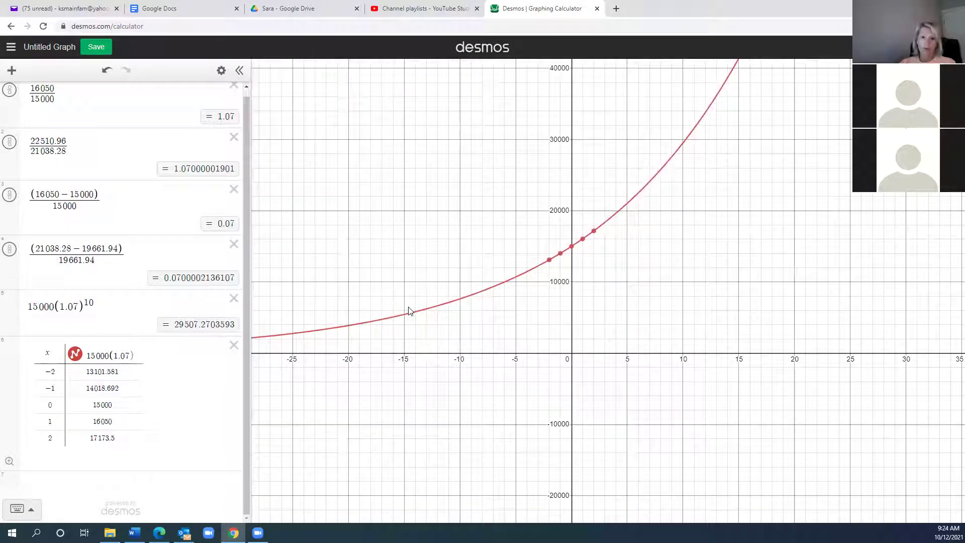
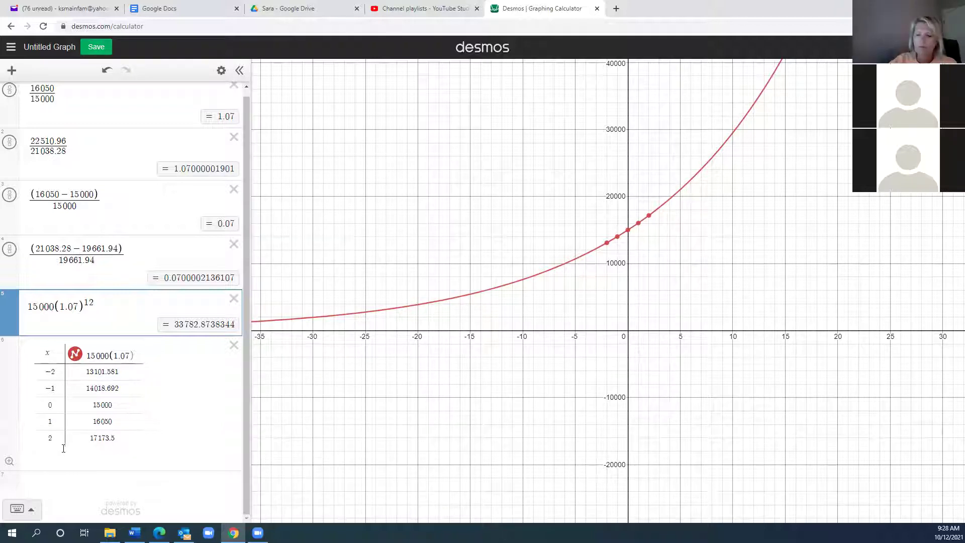
- Add x = 12 as a new table row, producing the value 33782.874
left_click(53, 451)
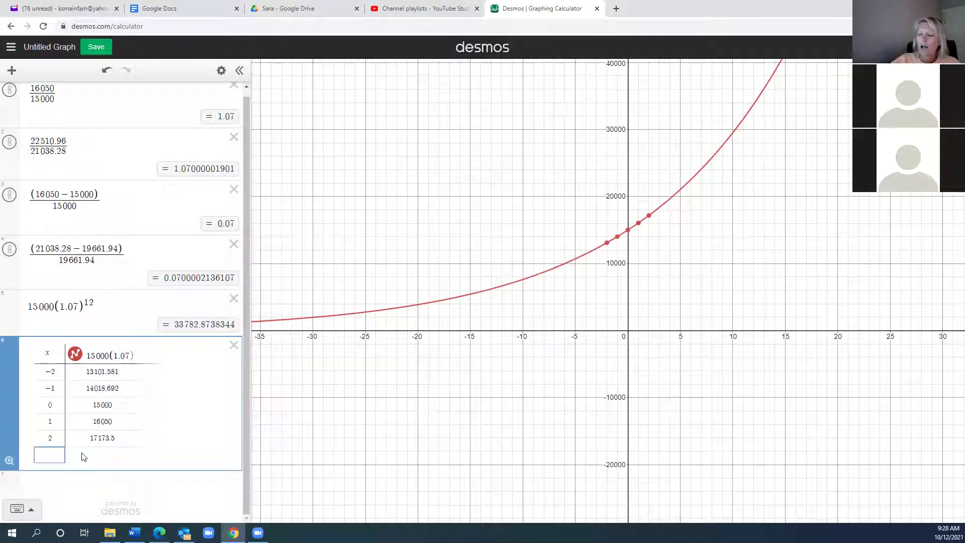
type("12")
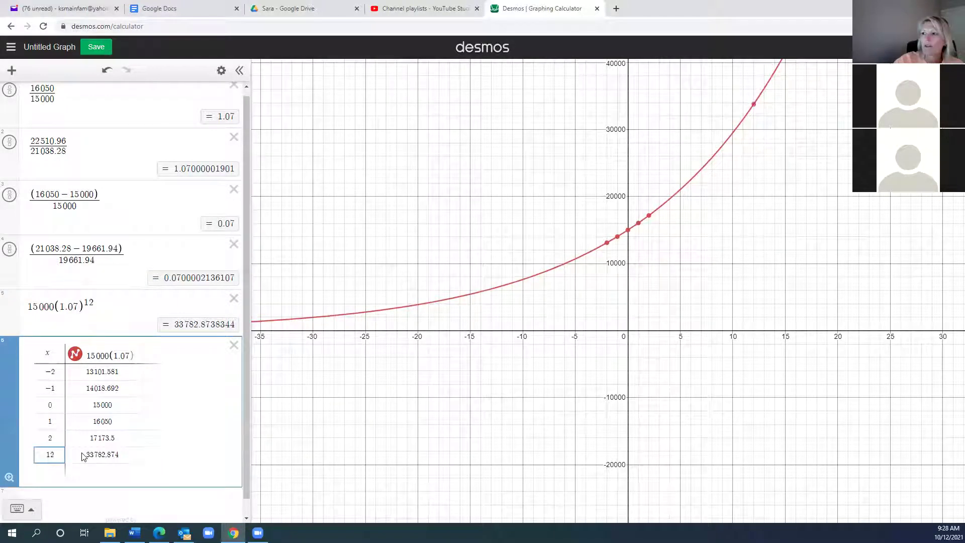
scroll(143, 450, "up", 1)
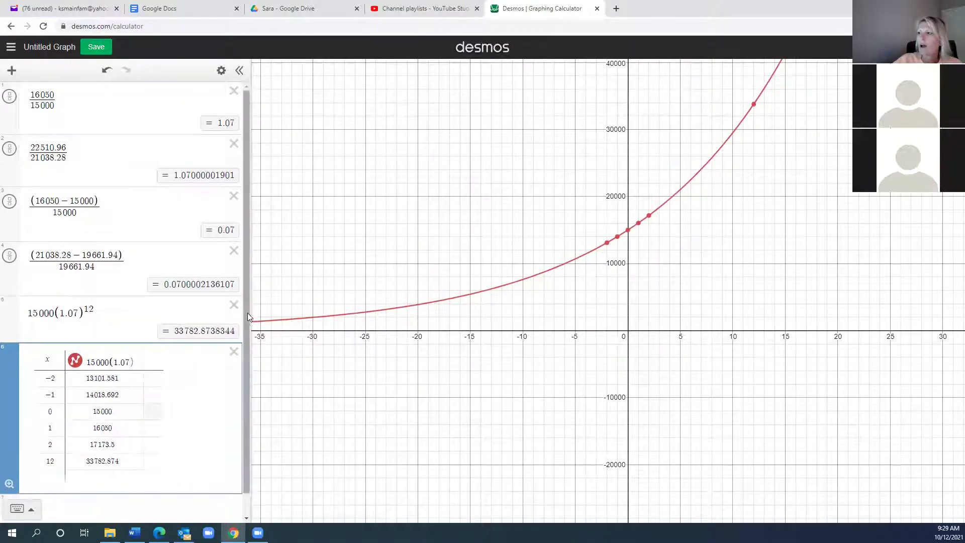
scroll(238, 389, "down", 1)
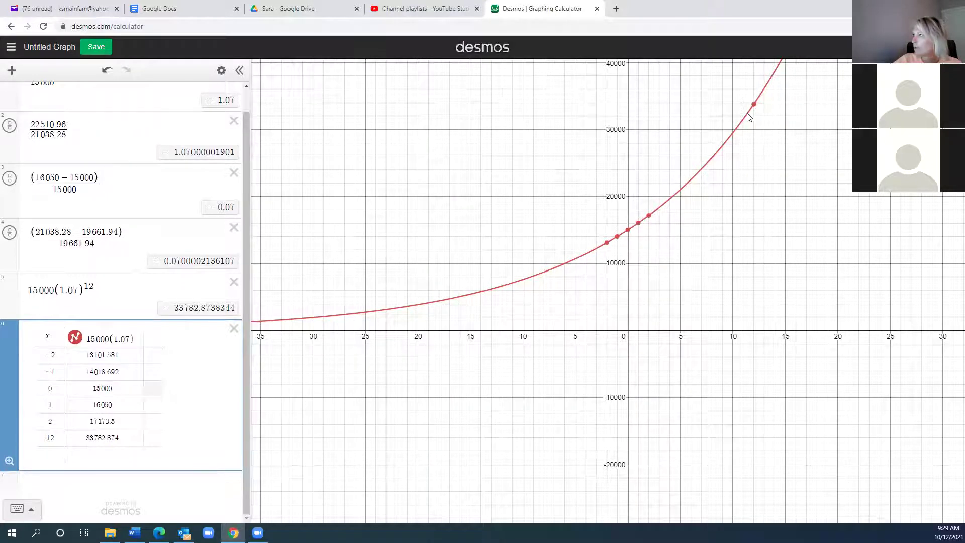
left_click(743, 131)
left_click_drag(743, 131, 756, 110)
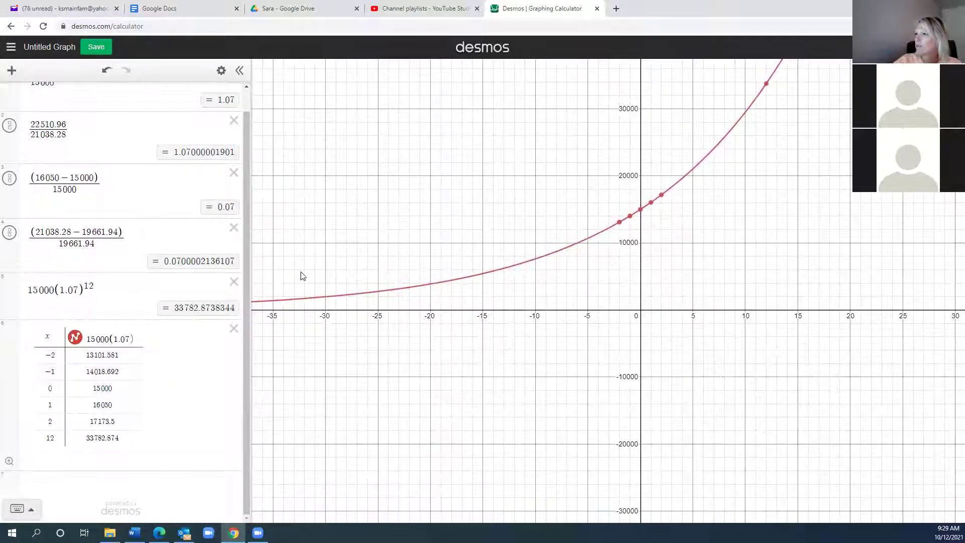
left_click(36, 486)
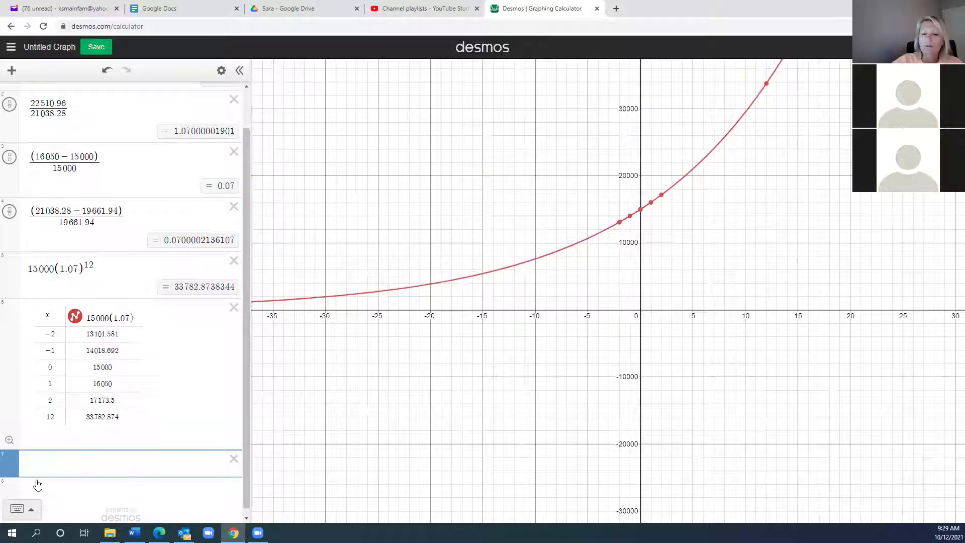
- Graph y=15000(1.07)^x so the curve passes through the table's points
type("y=15000(1.07)^10")
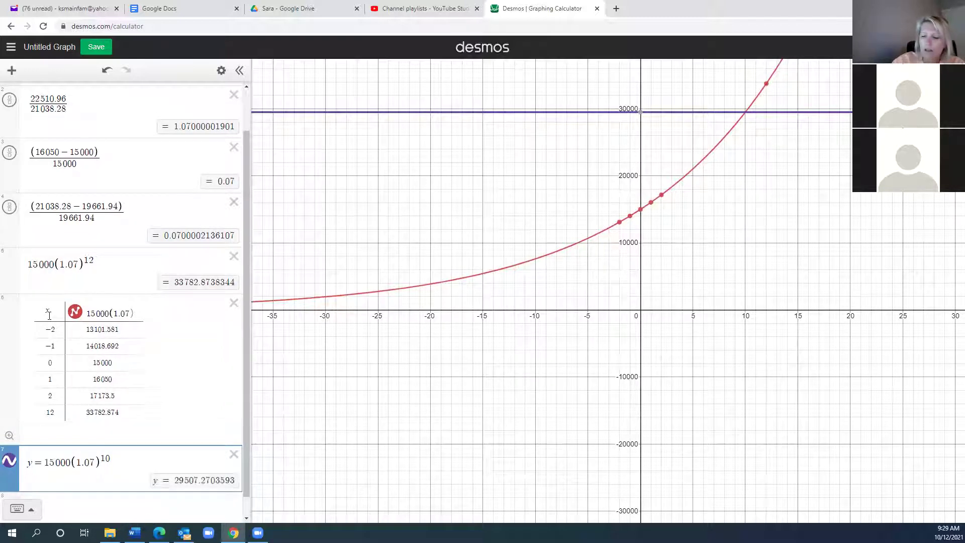
key("BackSpace")
key("BackSpace")
type("x")
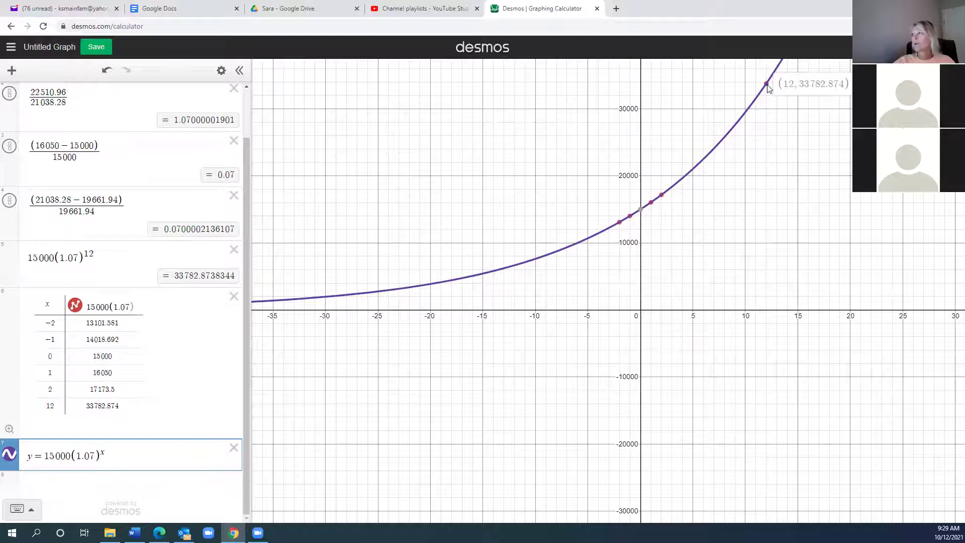
left_click_drag(753, 213, 729, 331)
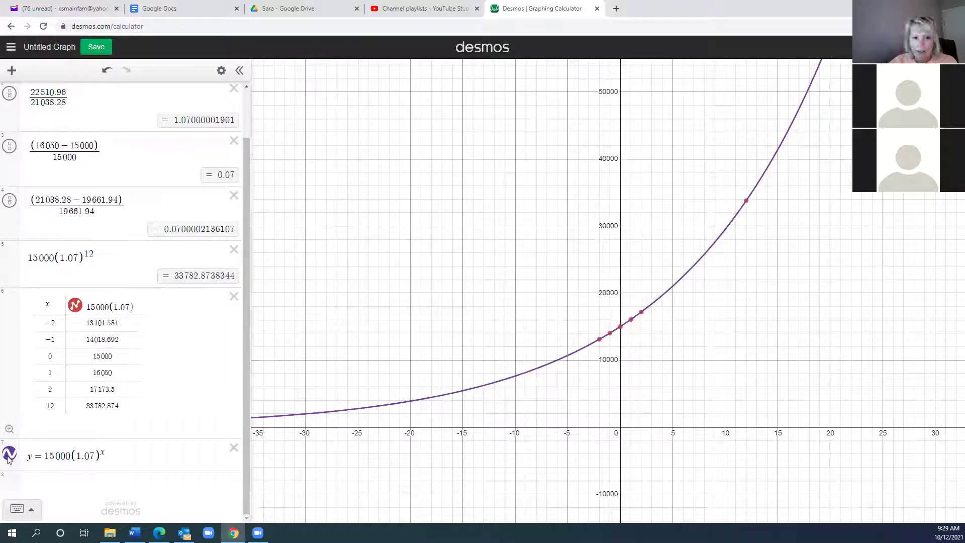
- Add the vertical line x = 12 and trace the curve where they meet
left_click(162, 484)
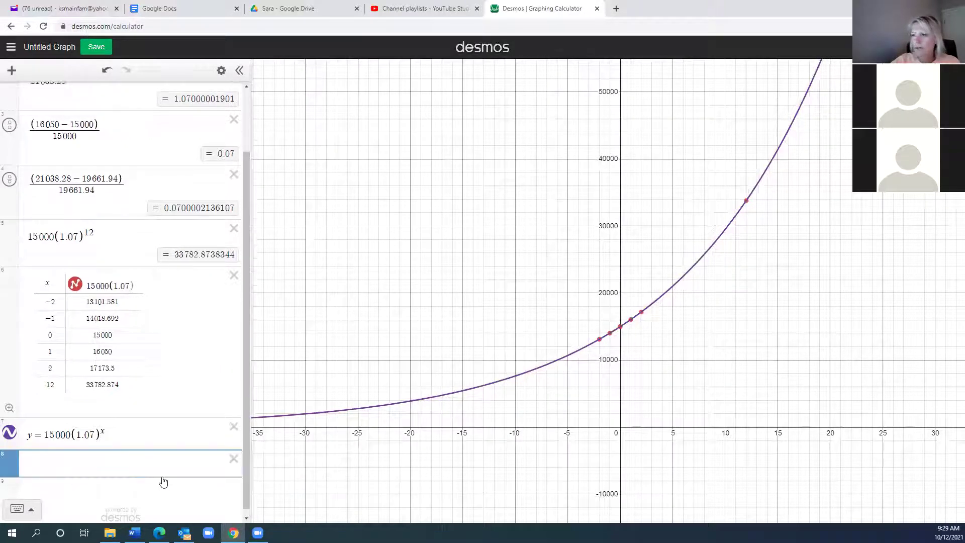
type("x = 21")
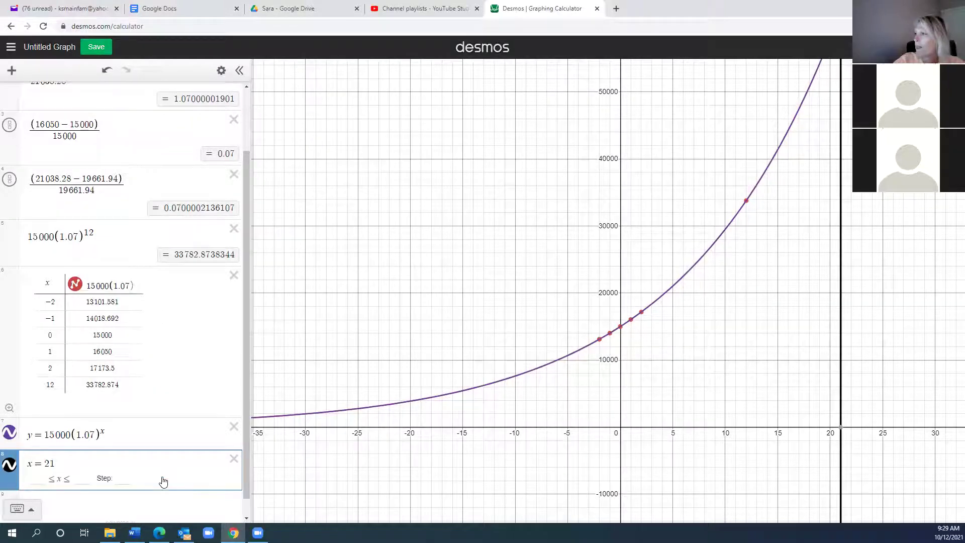
key("BackSpace")
key("BackSpace")
type("12")
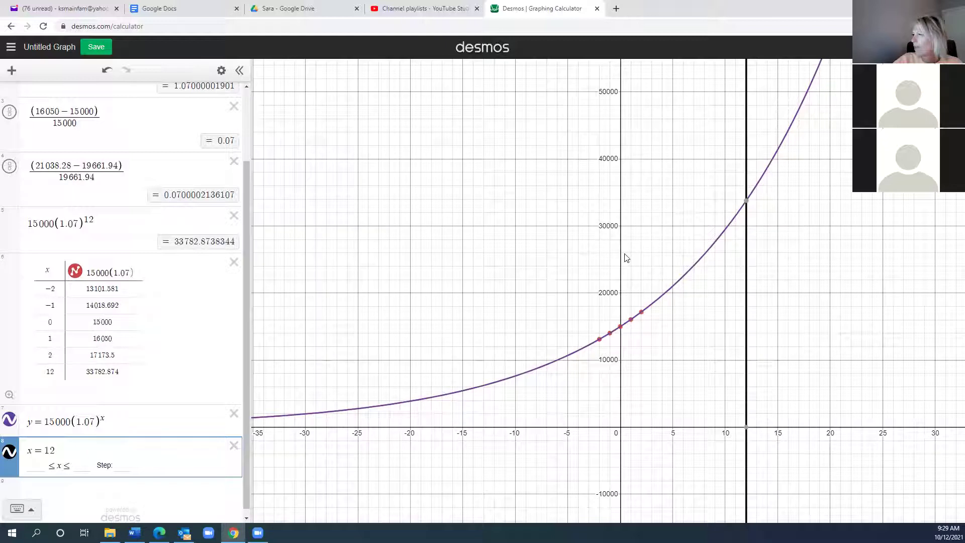
mouse_move(747, 203)
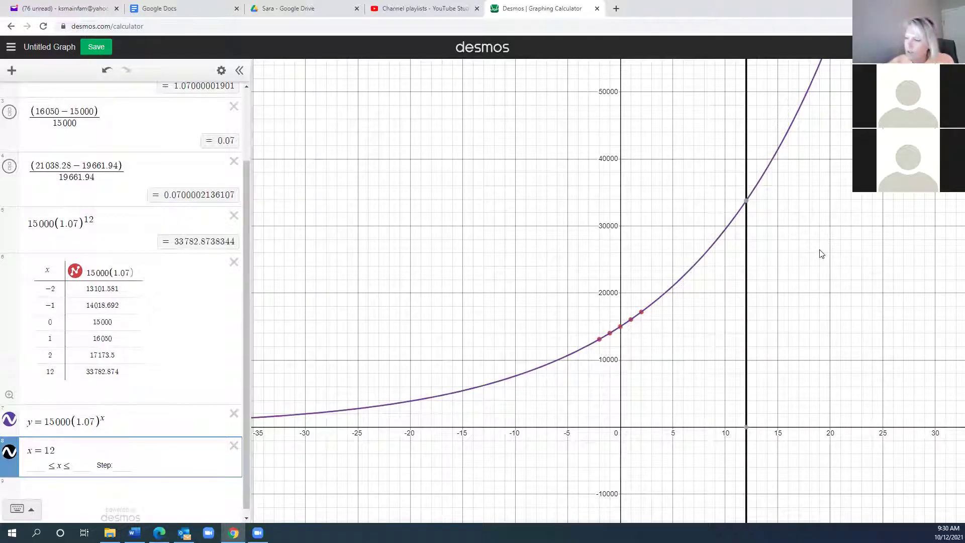
mouse_move(444, 398)
left_mouse_down()
mouse_move(577, 371)
mouse_move(698, 291)
mouse_move(510, 377)
mouse_move(660, 350)
mouse_move(757, 265)
mouse_move(800, 184)
mouse_move(719, 265)
mouse_move(602, 338)
mouse_move(474, 393)
mouse_move(674, 315)
mouse_move(769, 218)
left_mouse_up()
- Pan and zoom out to show the curve rising past 200000 for x from about −80 to 160
left_click_drag(852, 221, 678, 248)
scroll(797, 295, "down", 5)
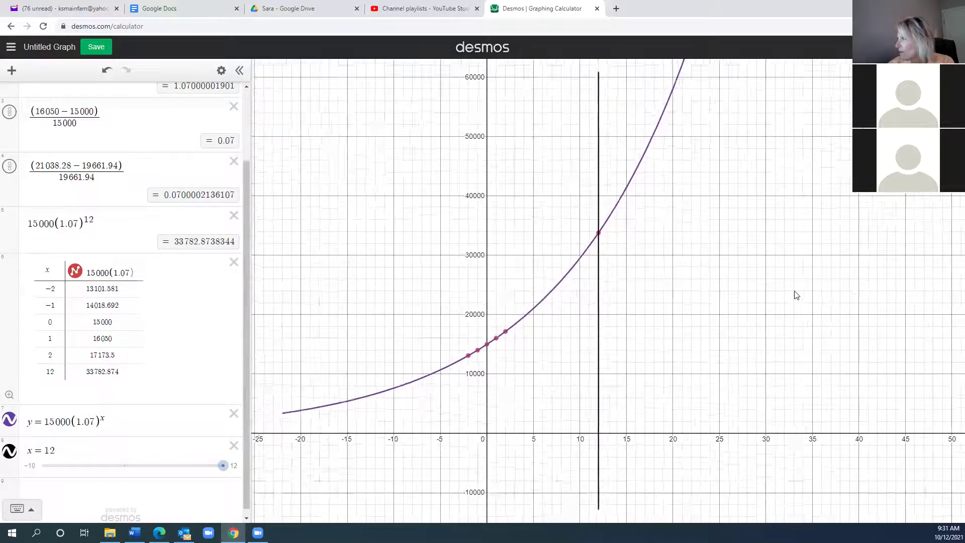
scroll(743, 307, "up", 1)
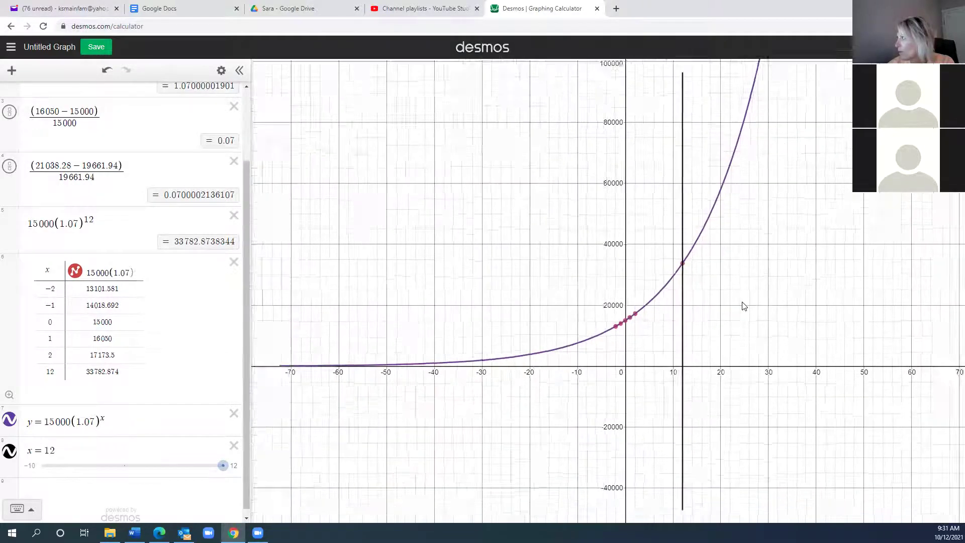
scroll(723, 313, "down", 3)
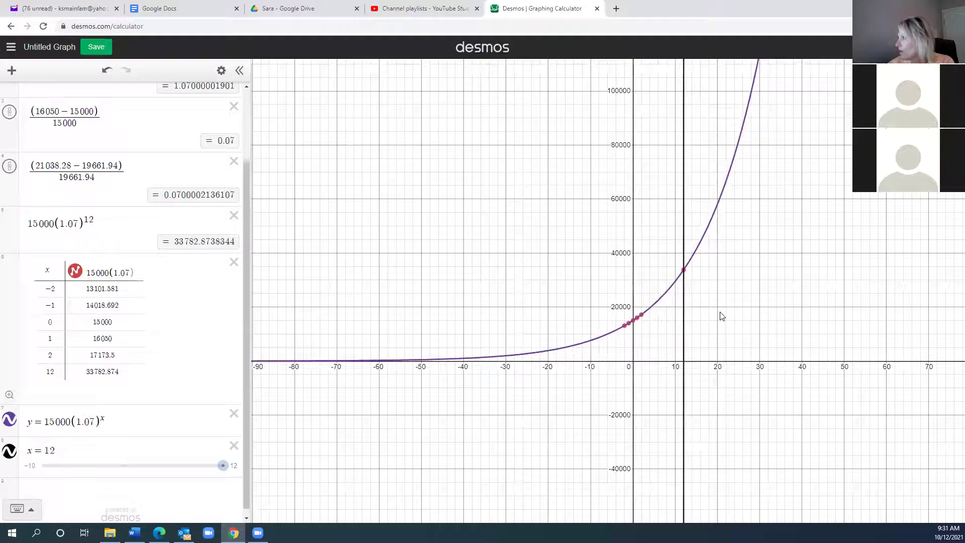
scroll(763, 279, "down", 2)
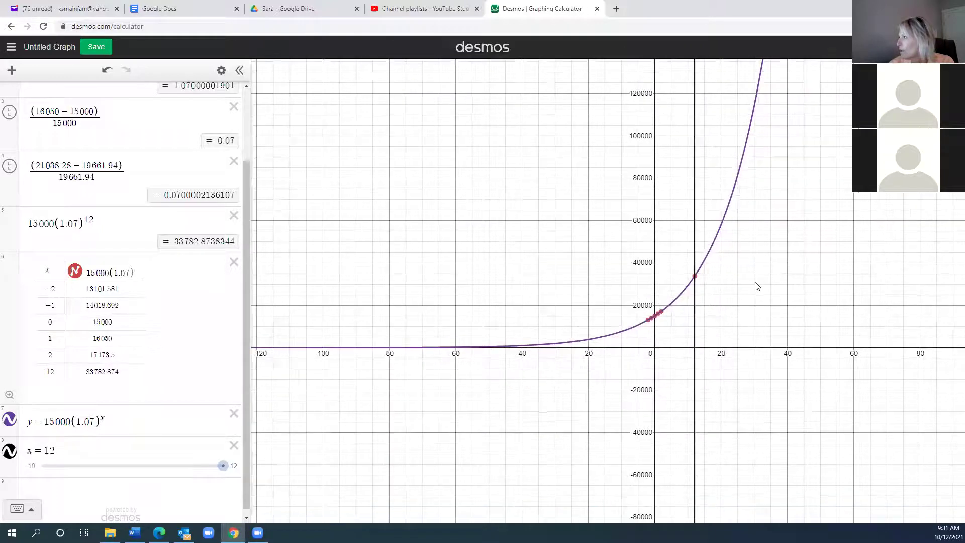
left_click_drag(656, 388, 478, 482)
scroll(478, 481, "down", 1)
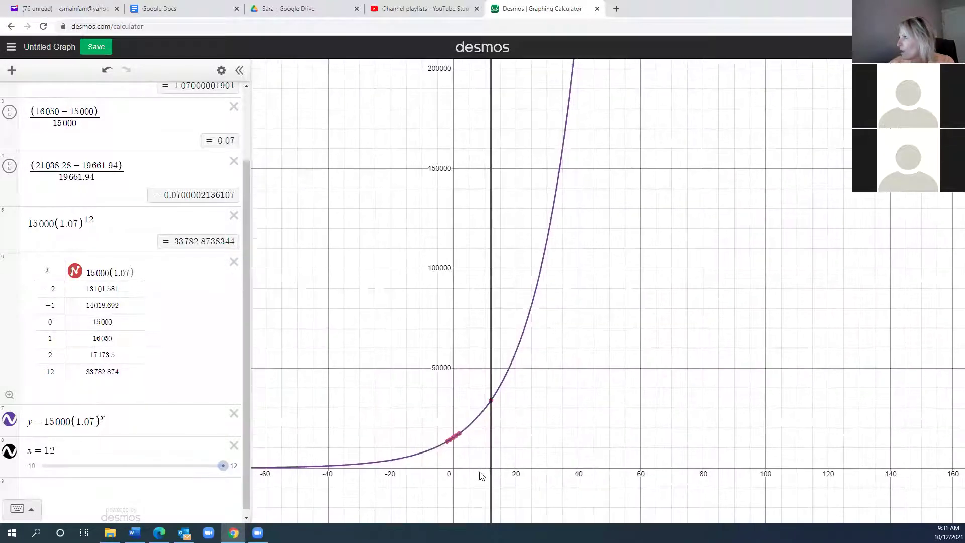
scroll(713, 386, "down", 1)
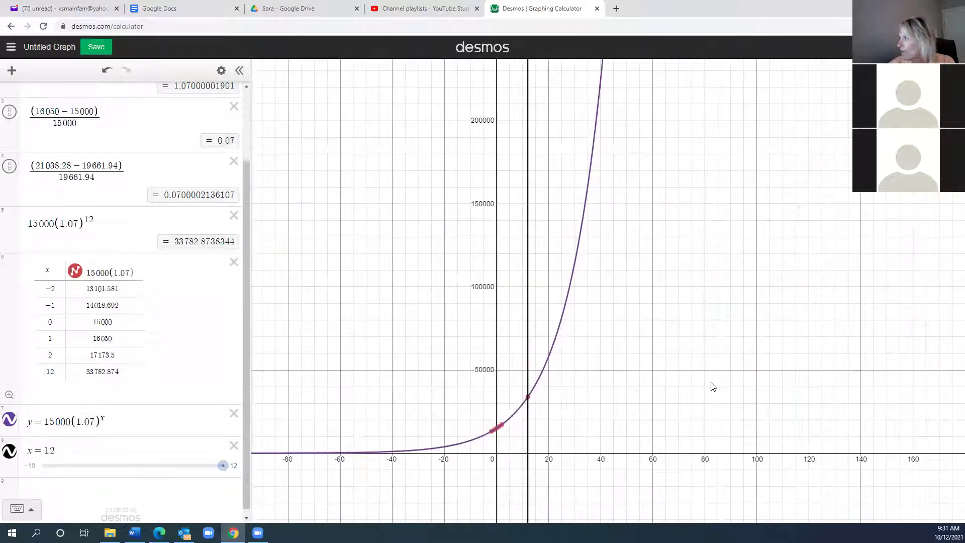
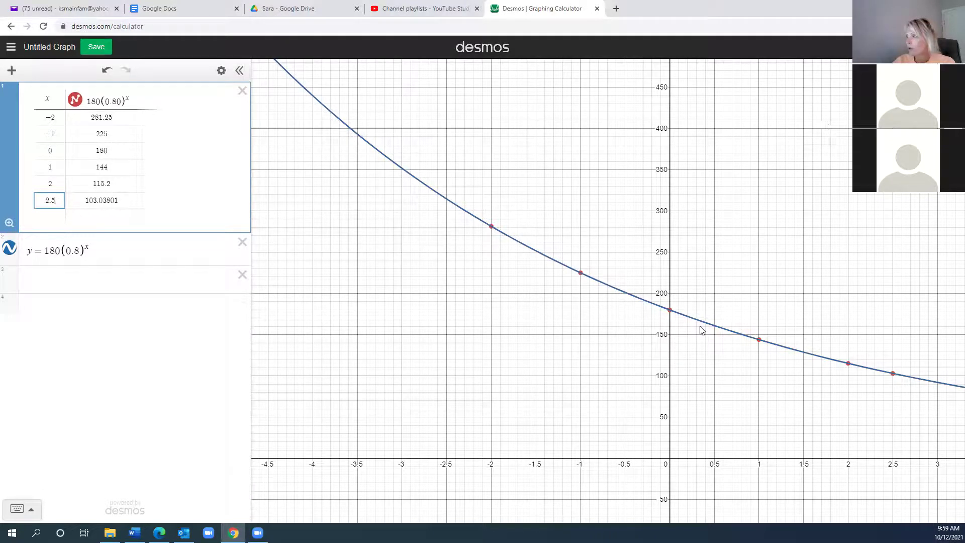
- Pan toward positive x and enter the vertical line x = 2.5 below the curve's equation
mouse_move(769, 350)
left_mouse_down()
mouse_move(496, 274)
mouse_move(641, 283)
mouse_move(621, 291)
left_mouse_up()
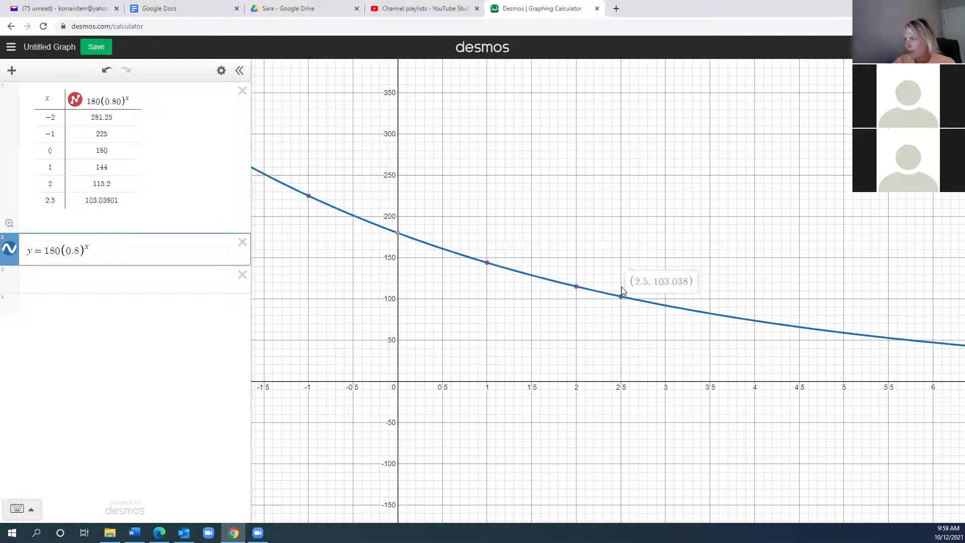
left_click(60, 276)
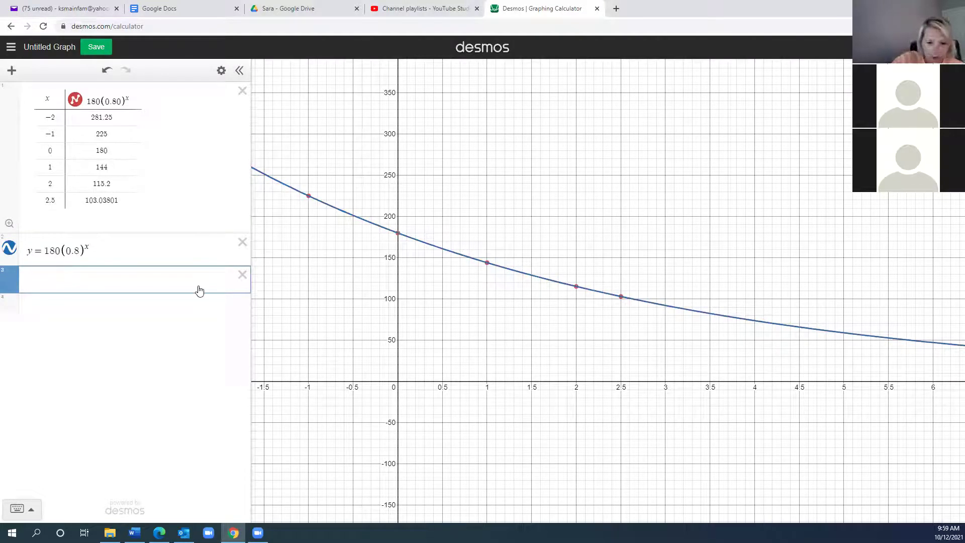
type("x = ")
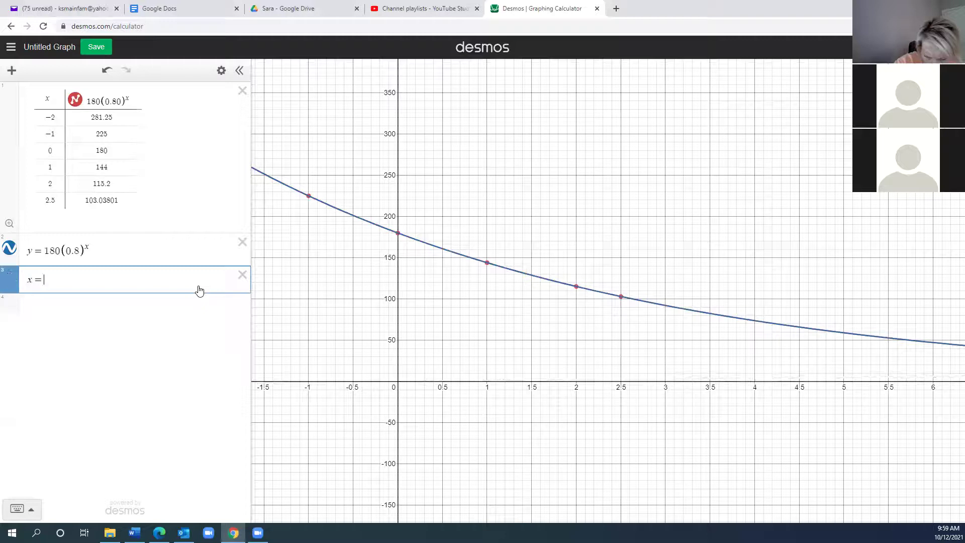
type("2.5")
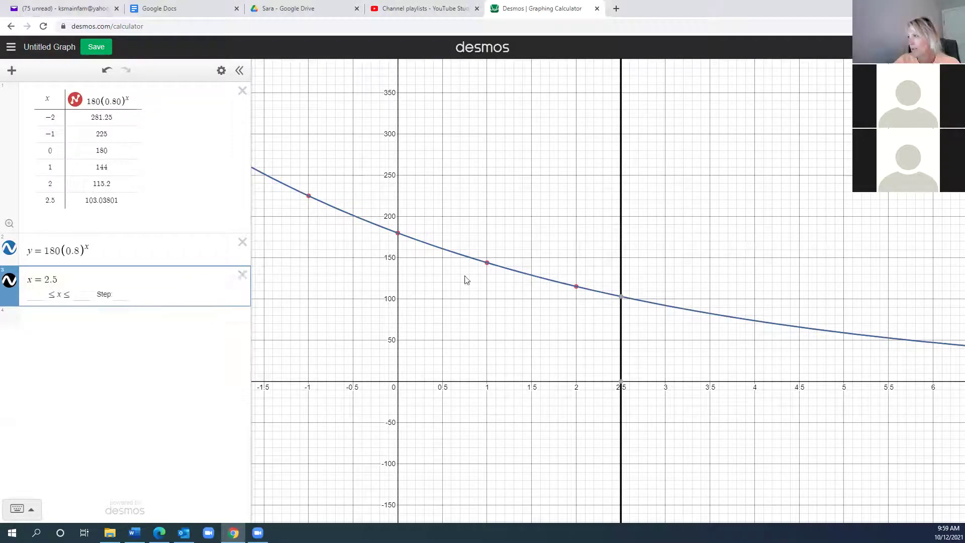
mouse_move(621, 300)
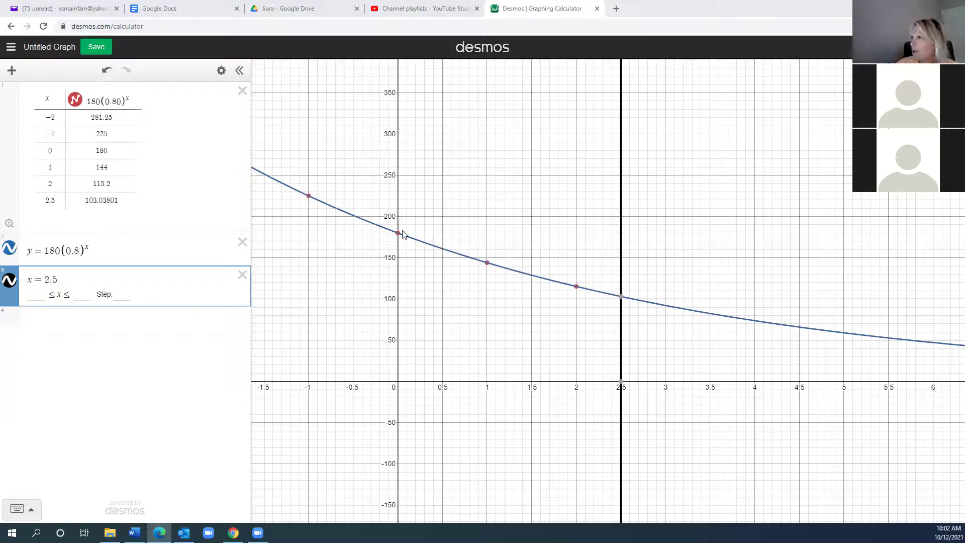
- Trace the curve near x = 2.5 and at points further right
left_click_drag(490, 266, 610, 295)
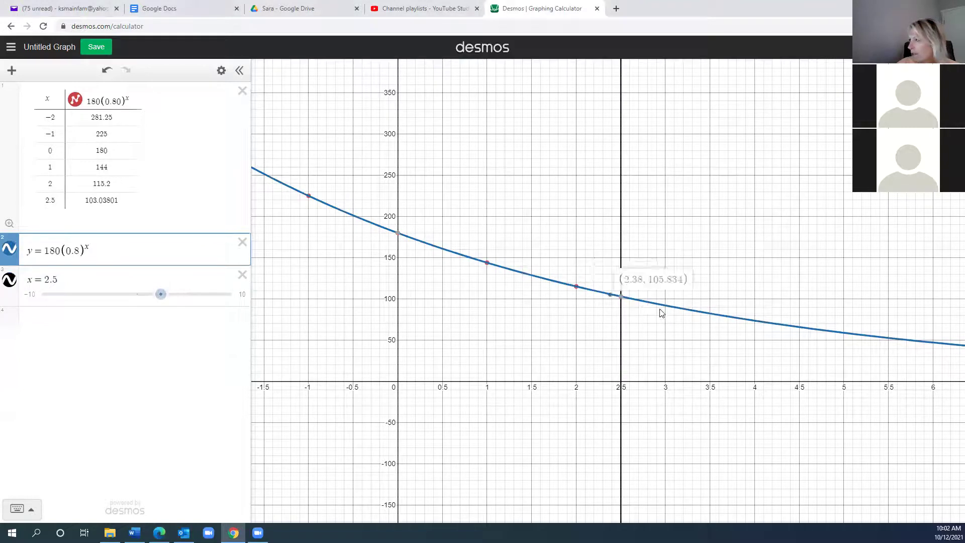
left_click(842, 333)
left_click_drag(842, 334, 919, 341)
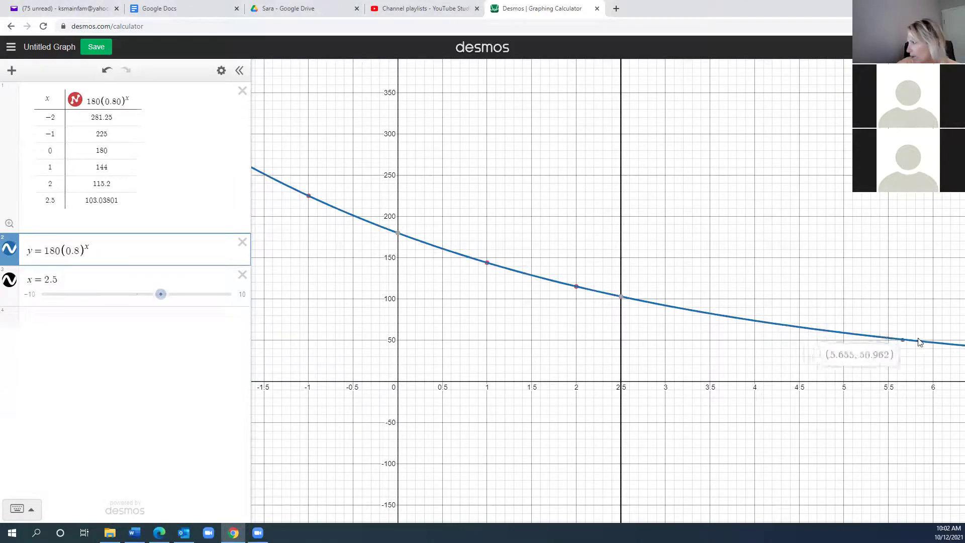
- Trace the curve out to x ≈ 8, where y nears 40, and start a blank expression row
left_click_drag(692, 355, 647, 355)
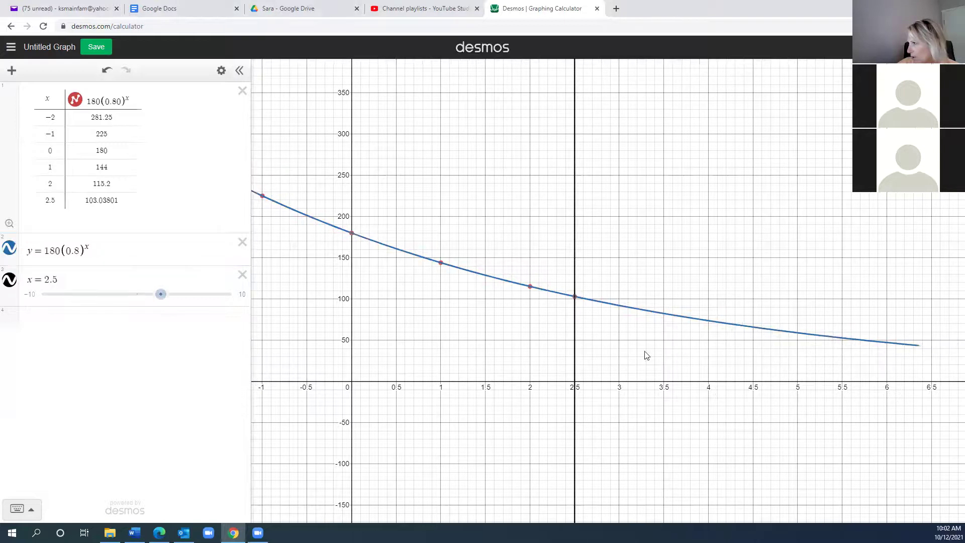
scroll(646, 355, "right", 5)
mouse_move(754, 346)
left_mouse_down()
mouse_move(831, 346)
mouse_move(814, 345)
left_mouse_up()
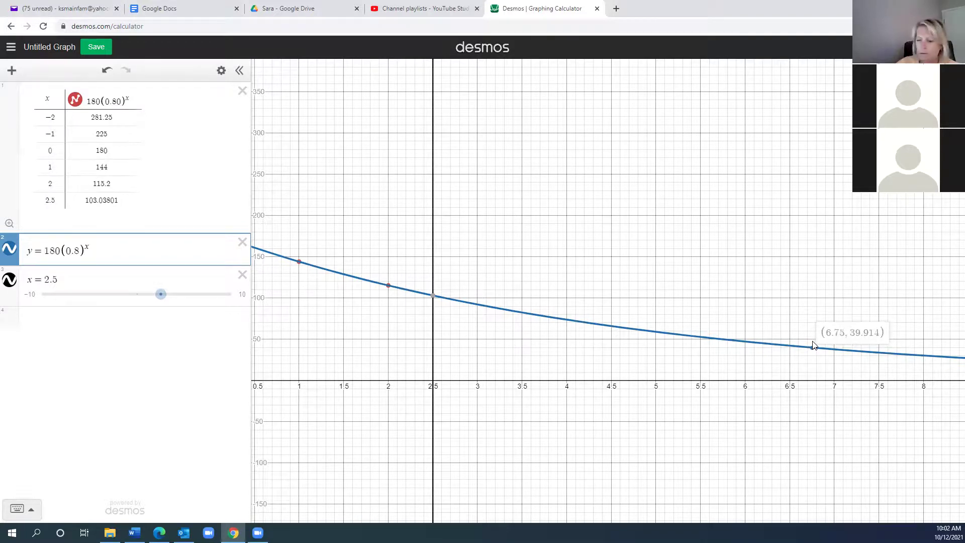
left_click_drag(814, 346, 814, 345)
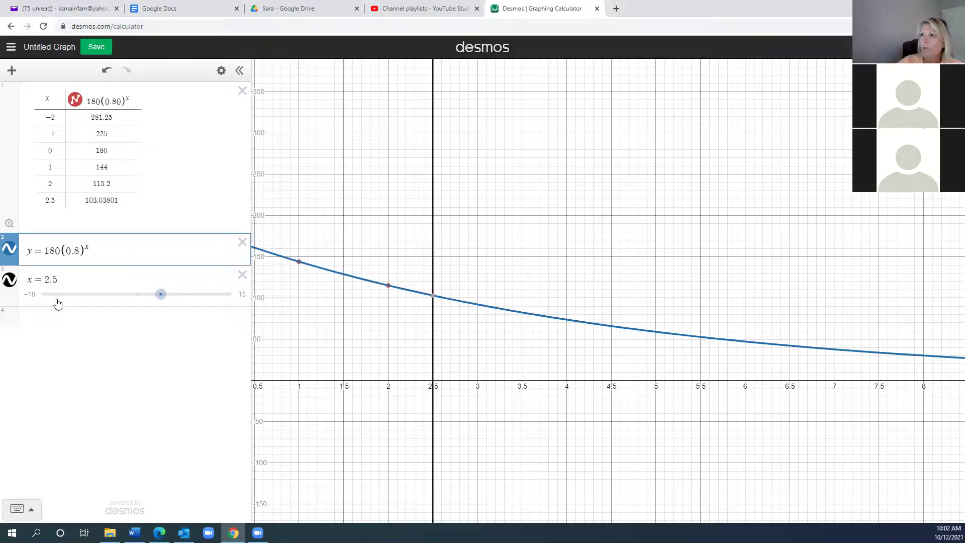
left_click(40, 321)
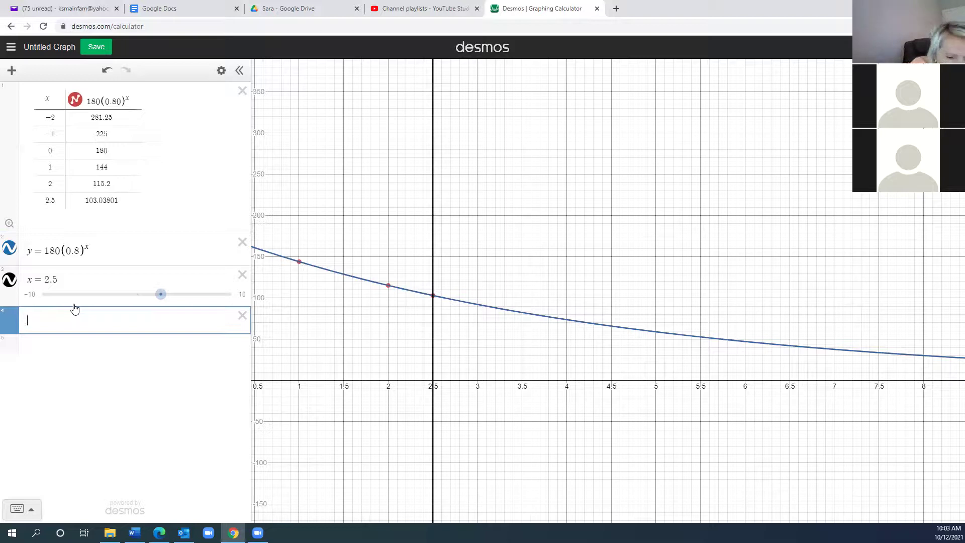
- Add the horizontal line y = 40 and inspect where it meets the curve at (6.74, 40)
type("y=")
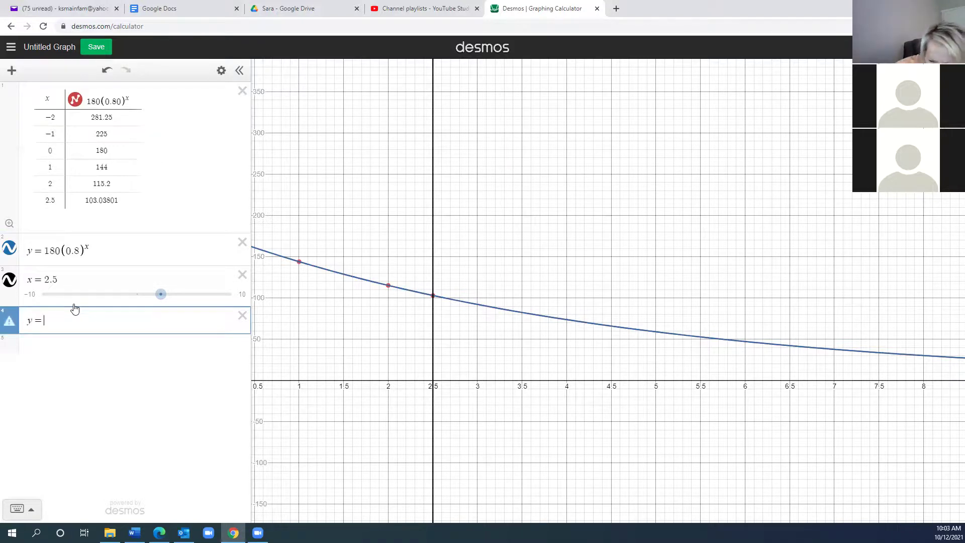
type("40")
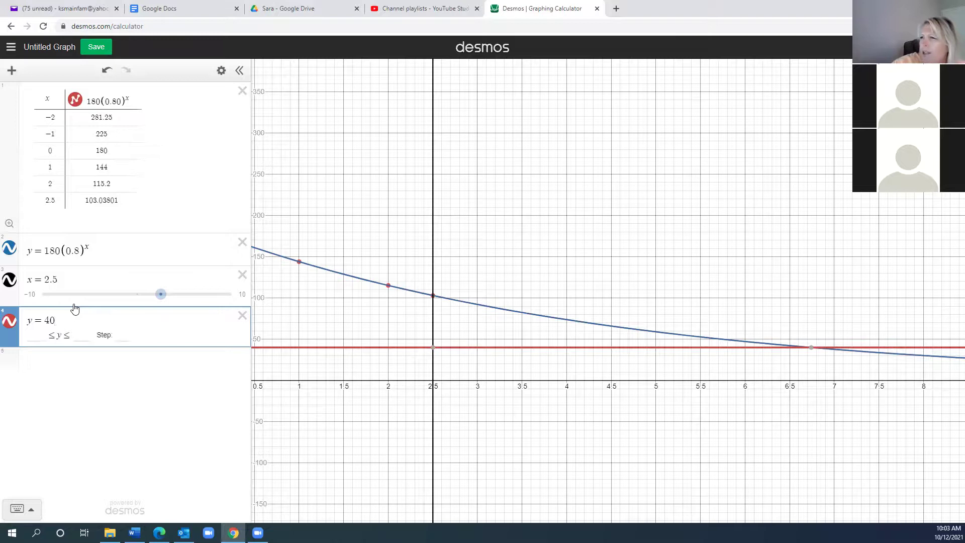
key("Return")
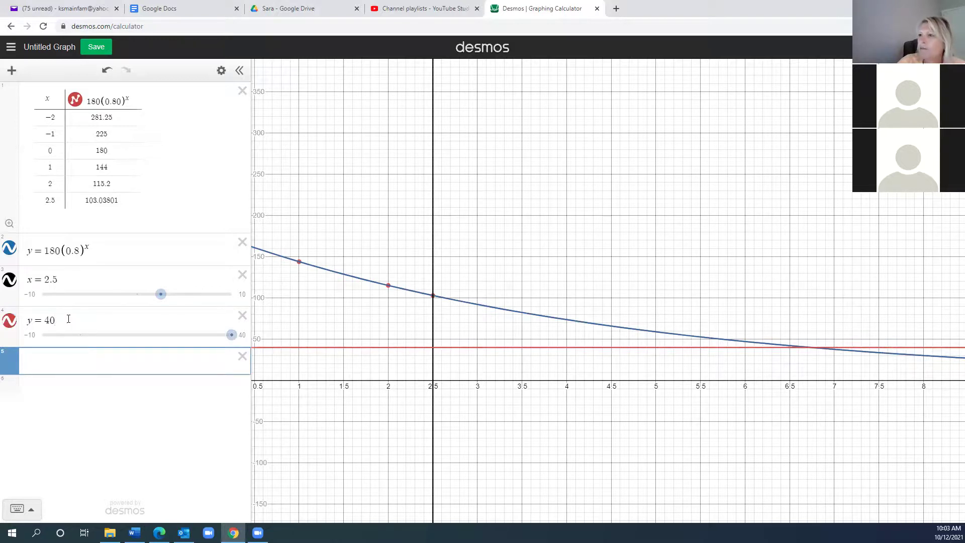
left_click(68, 319)
mouse_move(815, 352)
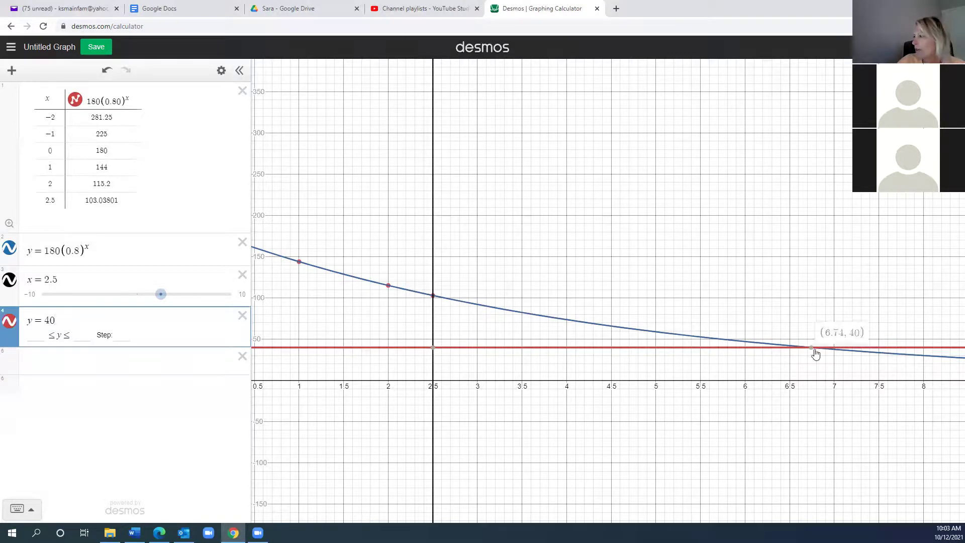